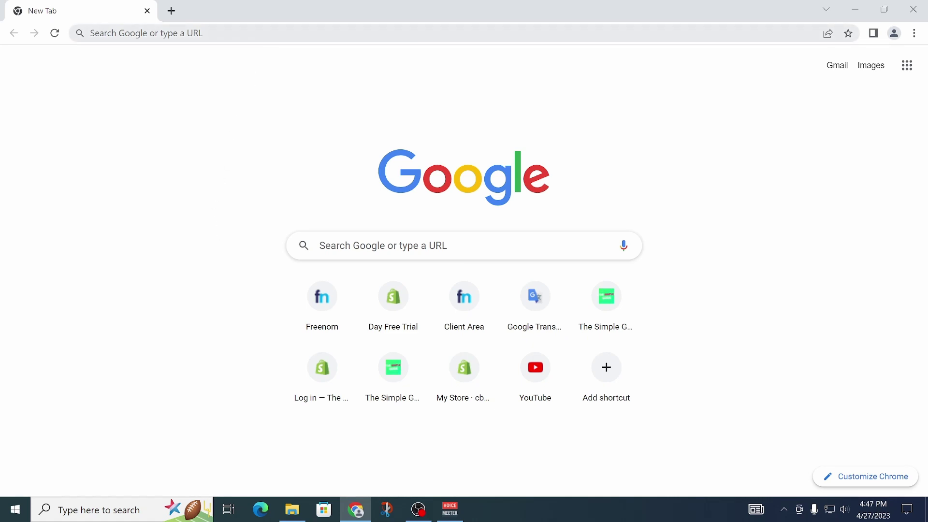
Step: Search for 'leagueoflegends' in Chrome to reach the official League of Legends website
key(ctrl+l)
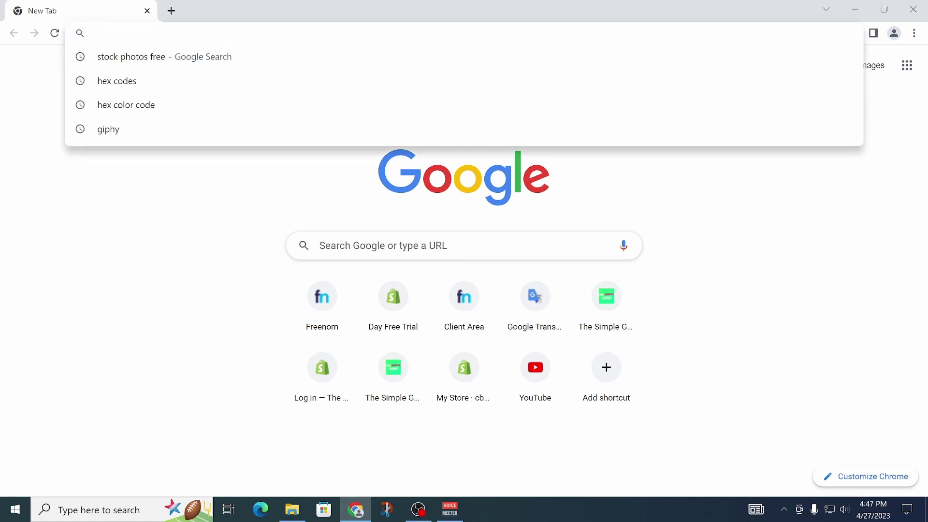
text(leagu)
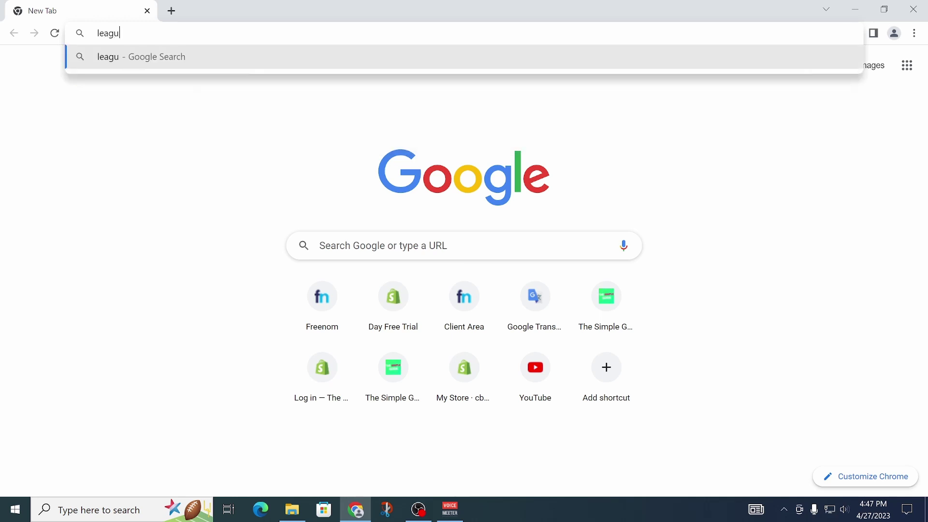
text(eoflegends)
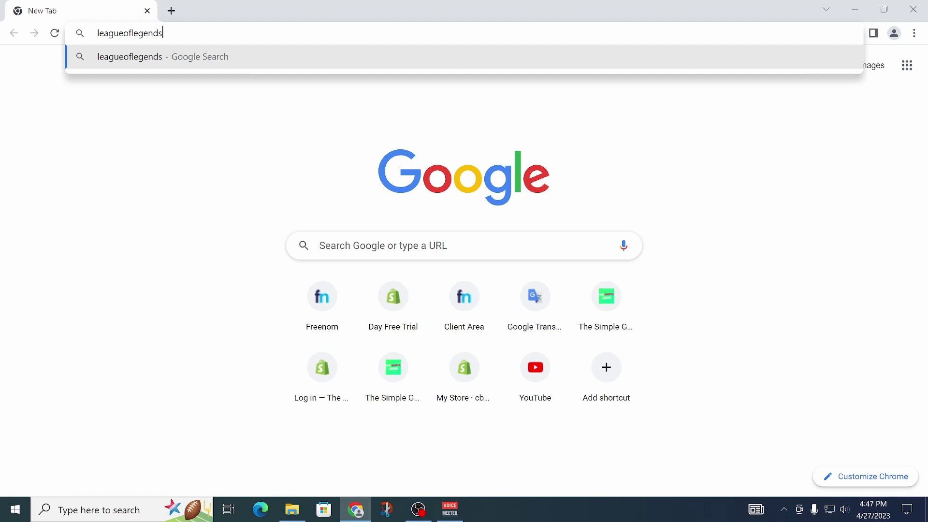
key(Return)
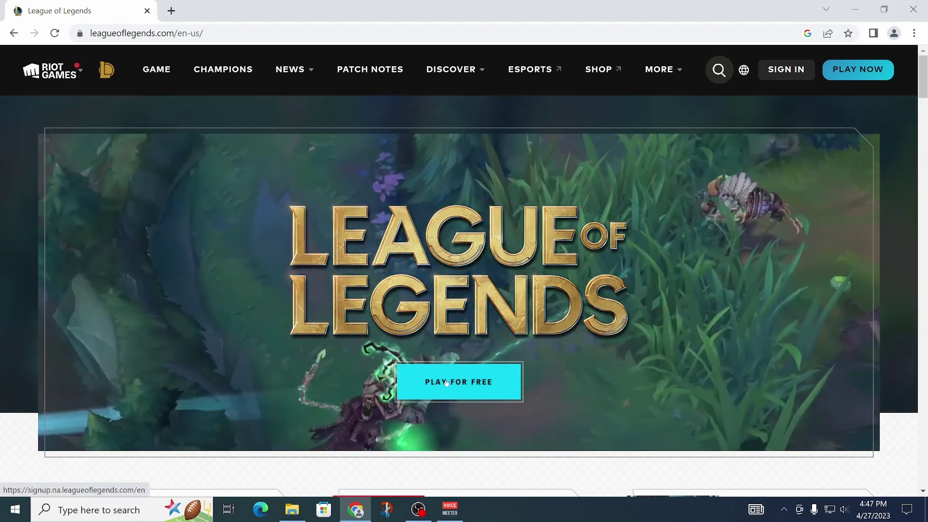
Step: Start the free sign-up and submit your email address to reach the birth-date step
click(446, 383)
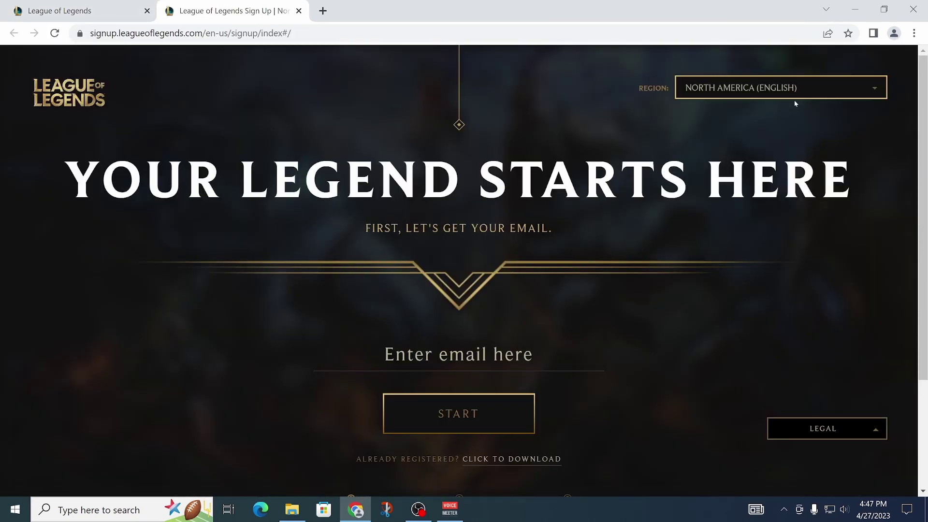
scroll(583, 207, down, 3)
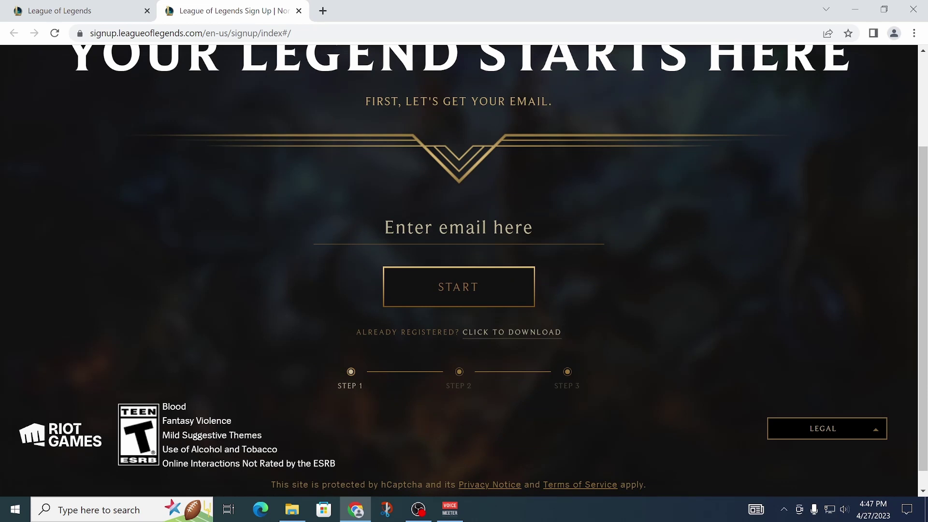
click(426, 239)
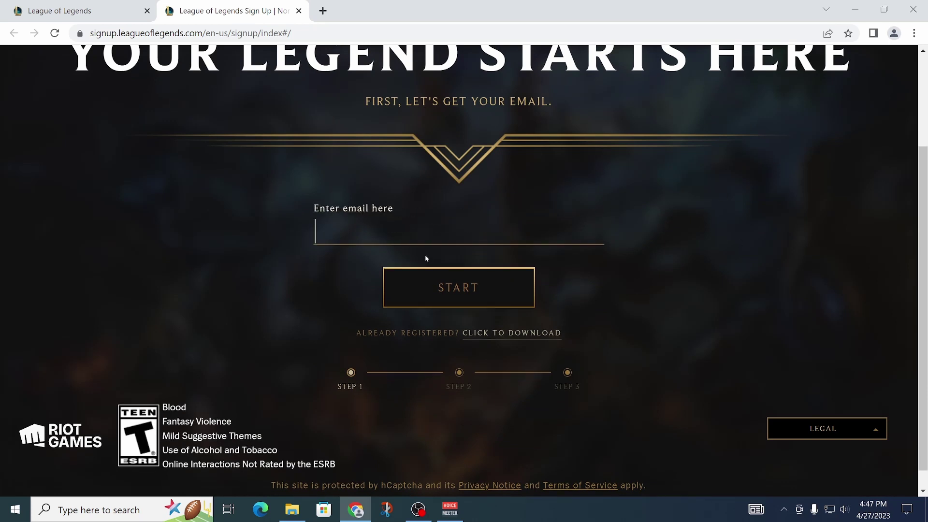
click(396, 337)
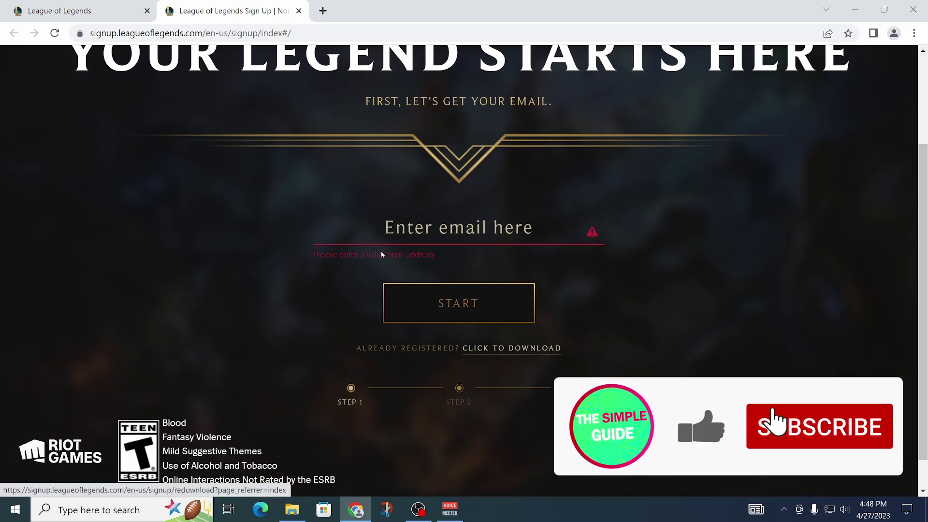
click(459, 232)
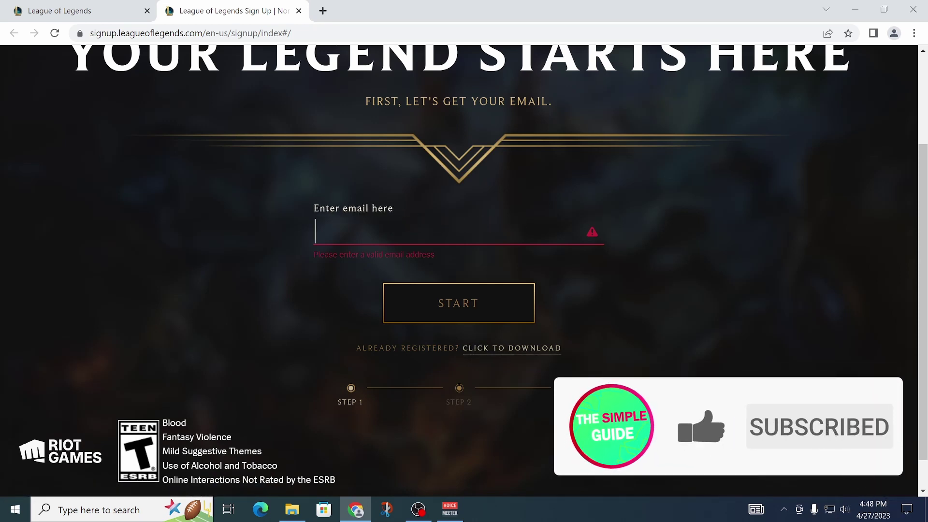
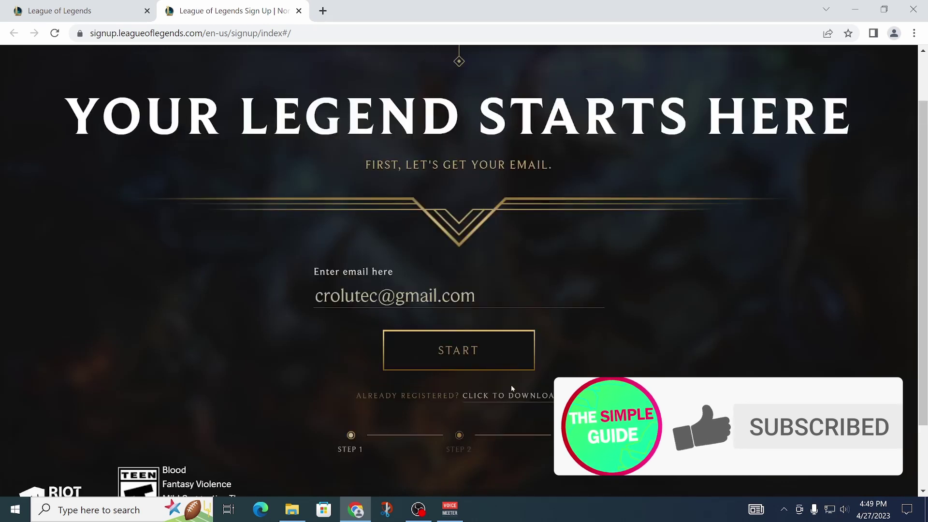
click(445, 353)
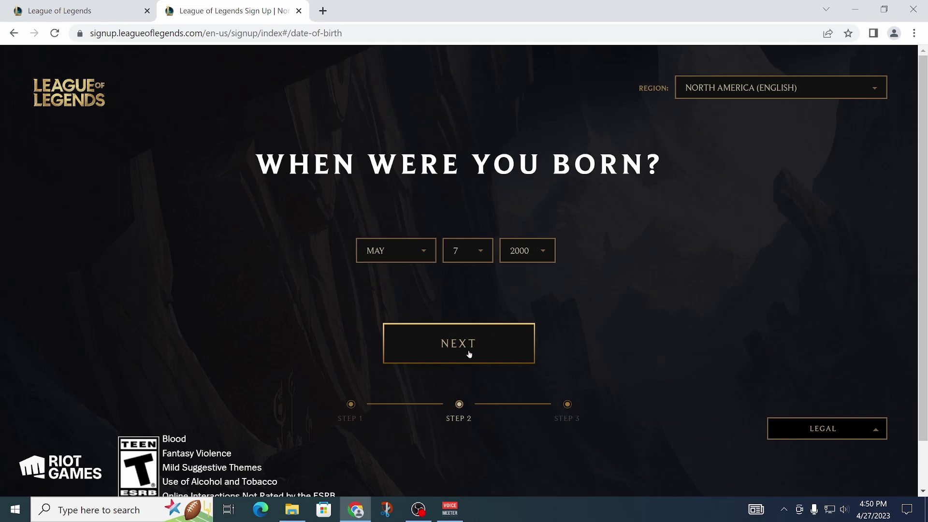
Step: Confirm the date of birth and move on in the sign-up
click(454, 348)
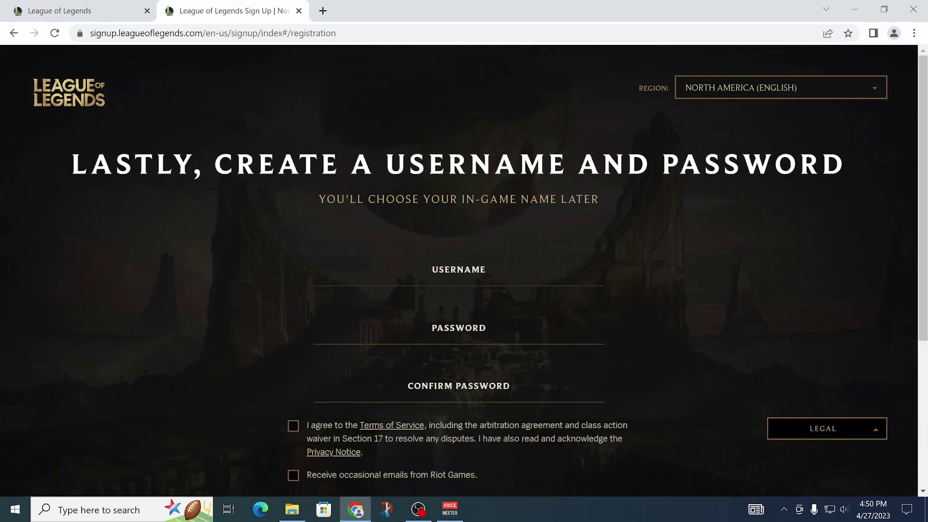
scroll(481, 287, down, 2)
scroll(481, 287, up, 1)
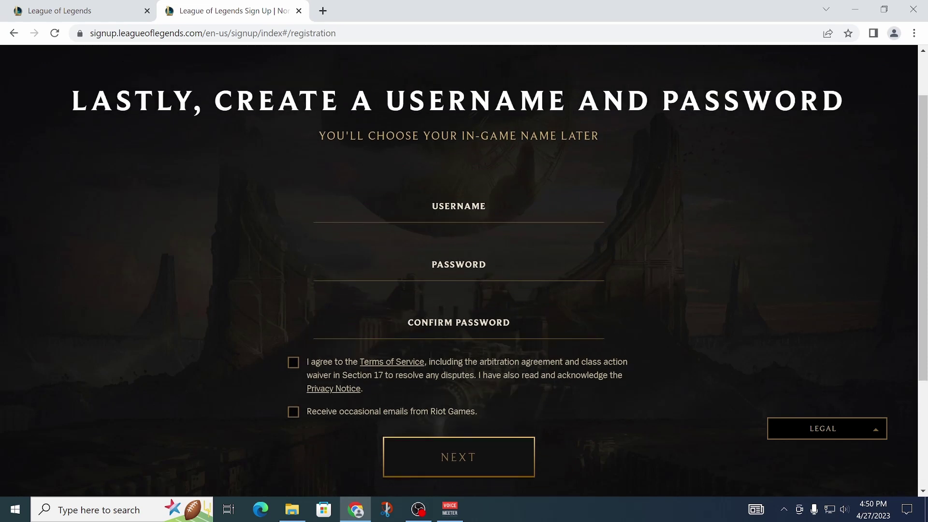
Step: Enter the username and password, create the account, and download the Windows installer
key(Tab)
key(Tab)
click(517, 335)
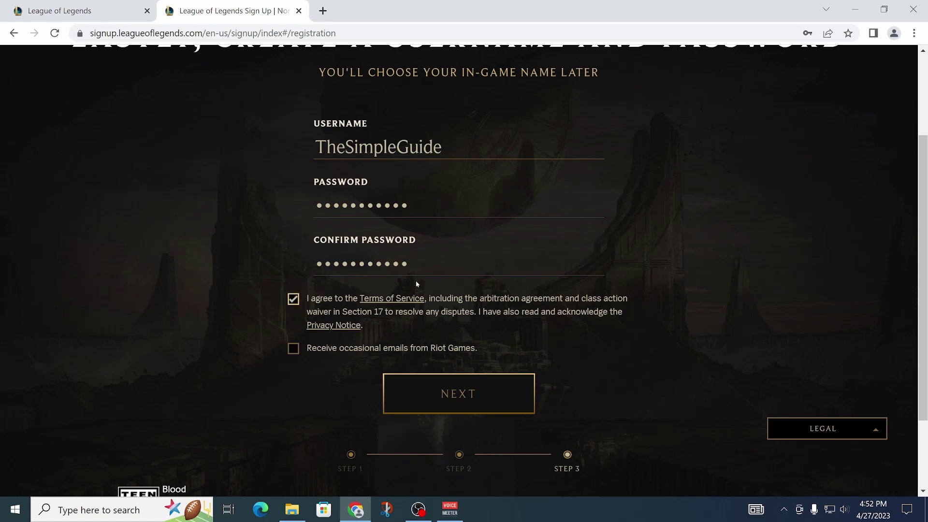
scroll(460, 394, down, 2)
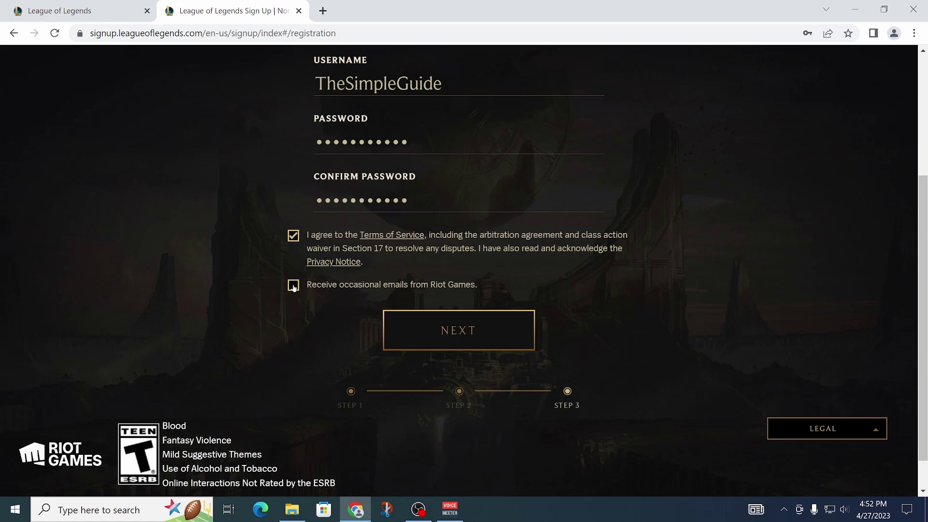
click(458, 330)
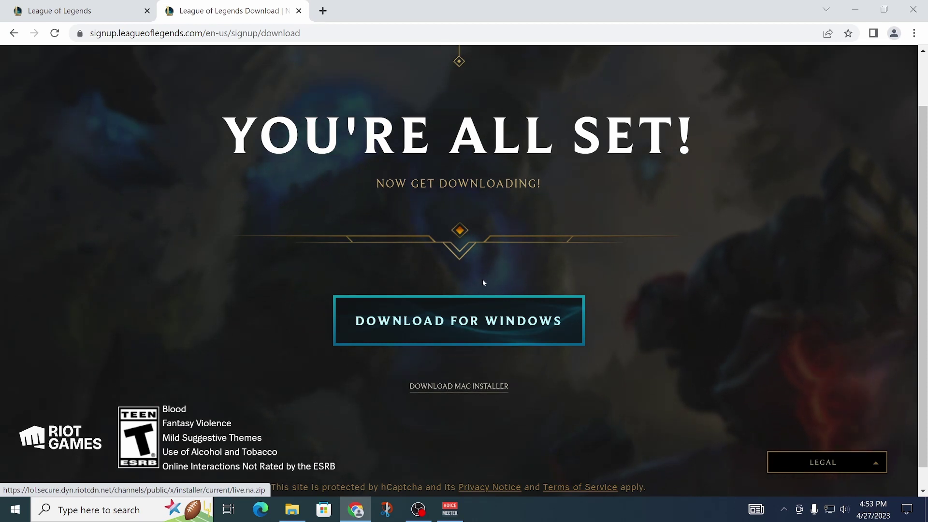
click(460, 328)
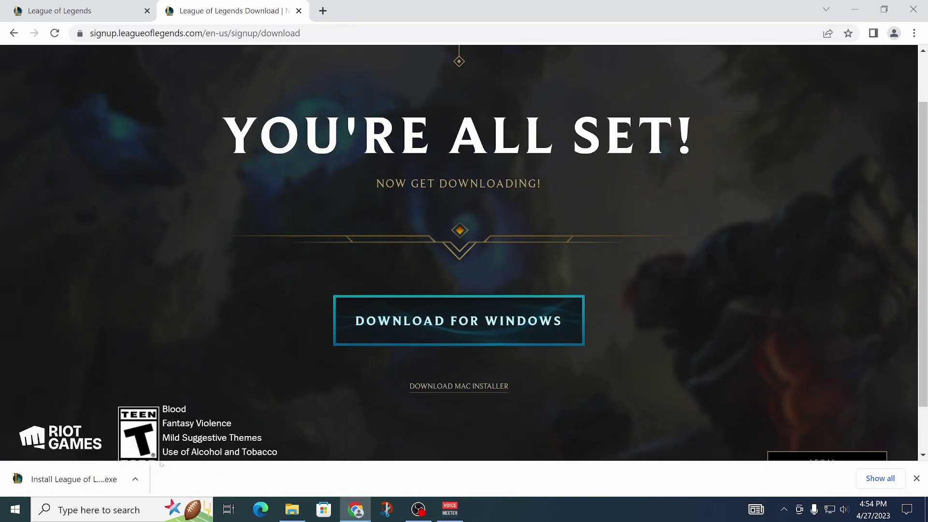
Step: Show the downloaded installer in the Downloads folder and launch 'Install League of Legends na'
click(135, 479)
click(175, 436)
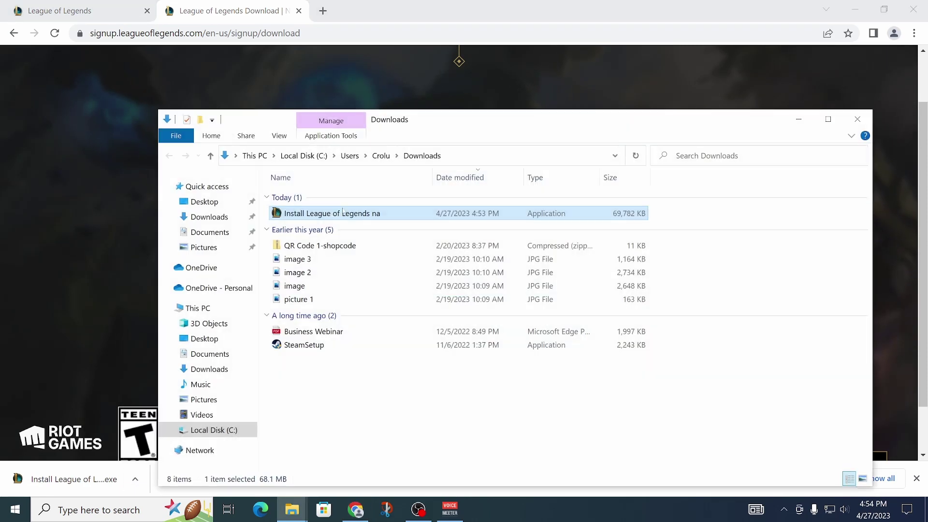
drag(394, 132, 383, 102)
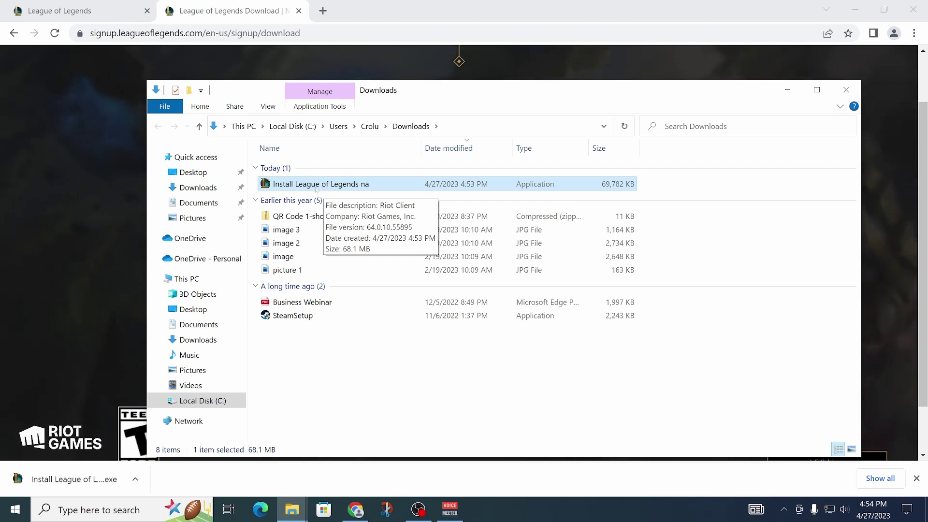
double_click(363, 183)
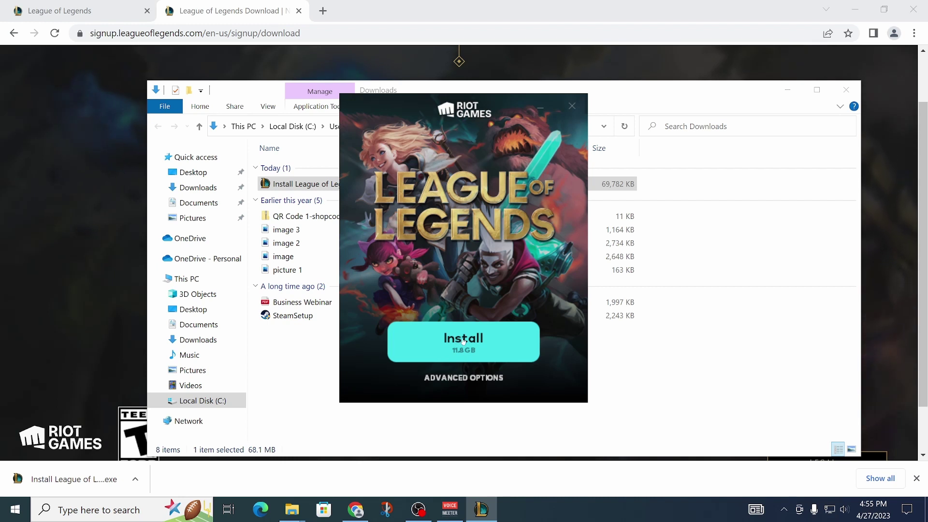
Step: Start the 11.8 GB League of Legends installation
click(463, 338)
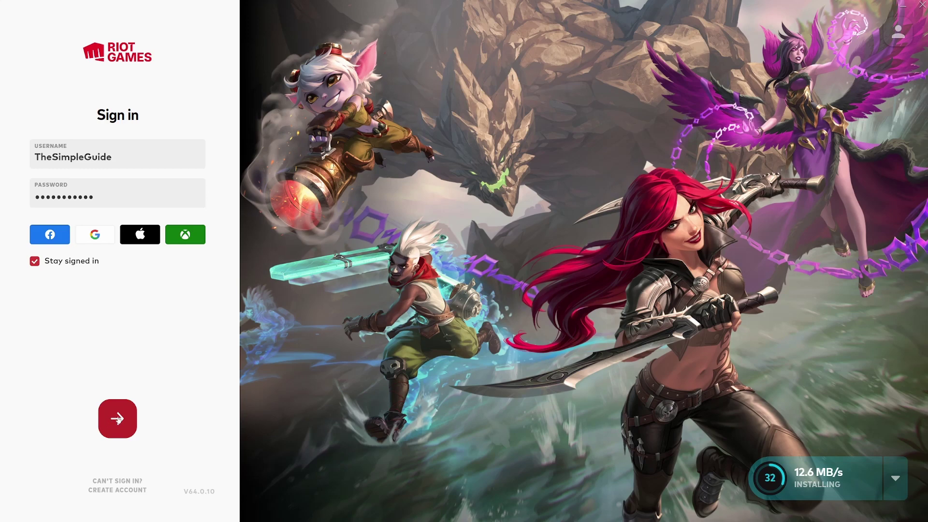
Step: Sign in to Riot Client and accept the Terms of Service after reading to the end
click(117, 418)
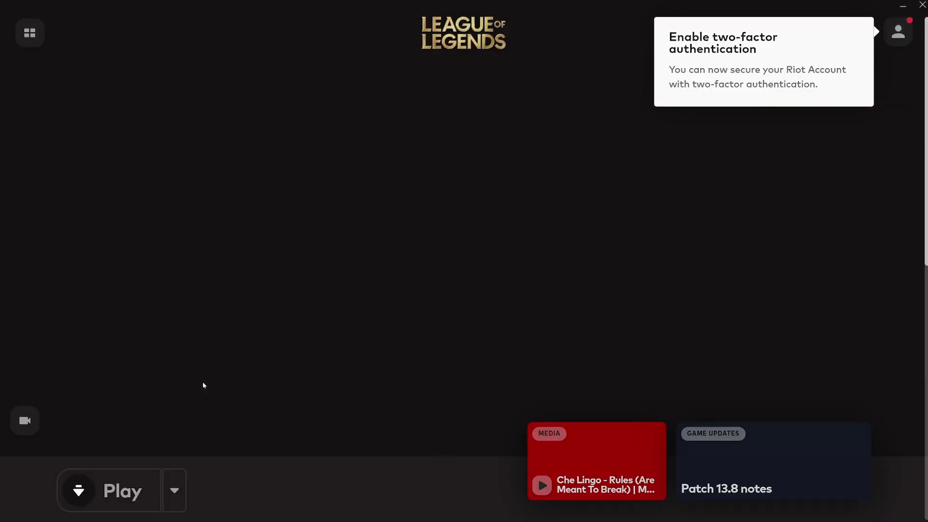
scroll(438, 218, down, 6)
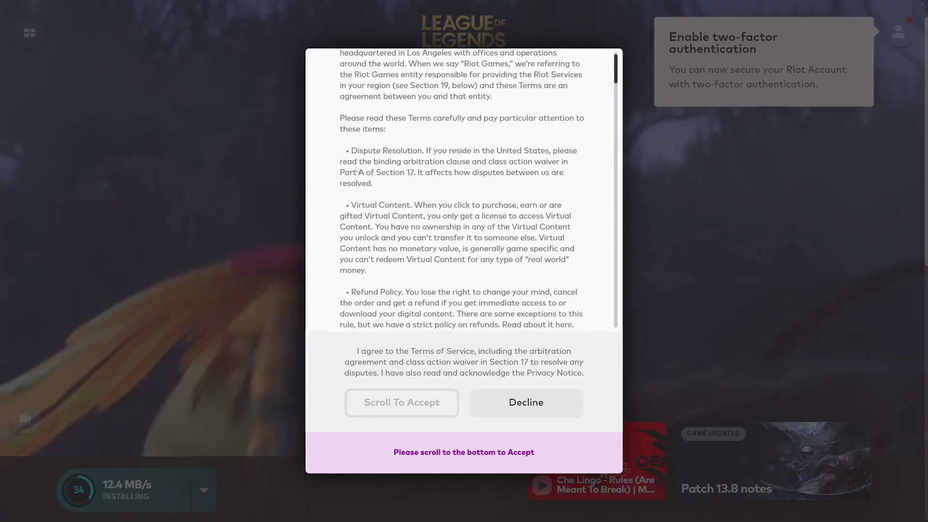
scroll(401, 211, down, 10)
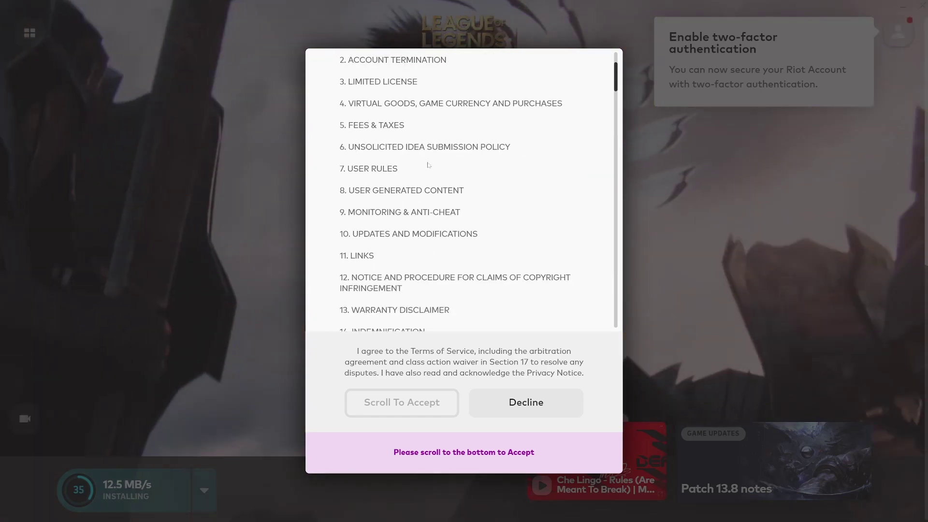
scroll(435, 218, down, 20)
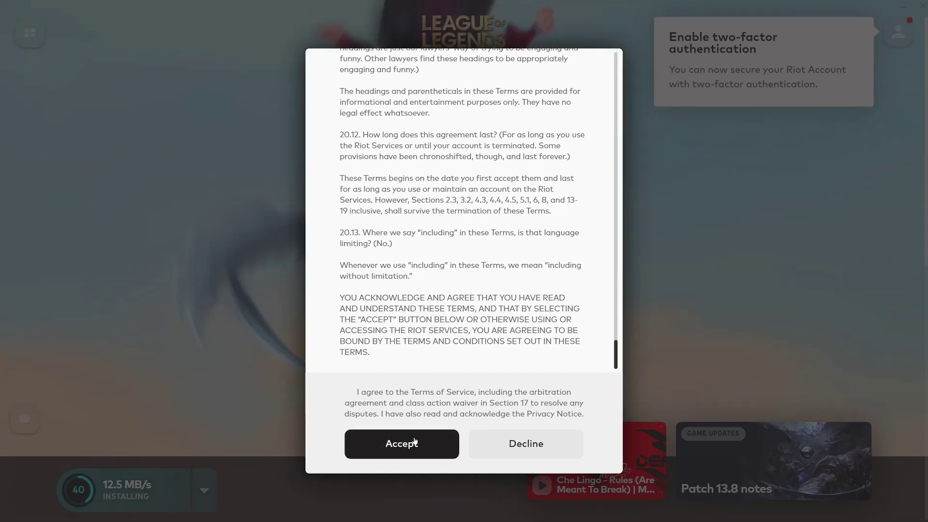
click(406, 443)
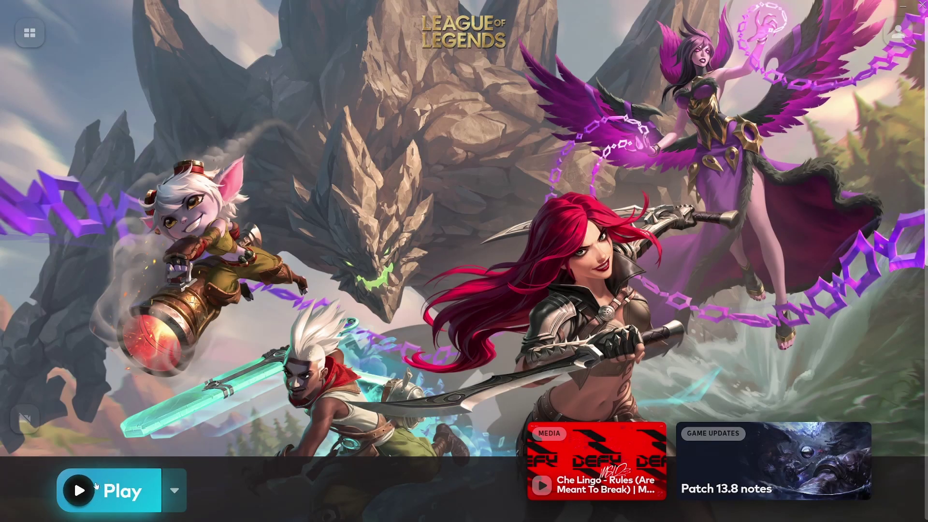
Step: Launch the game client and agree to all four Community Code of Conduct pledges
click(79, 490)
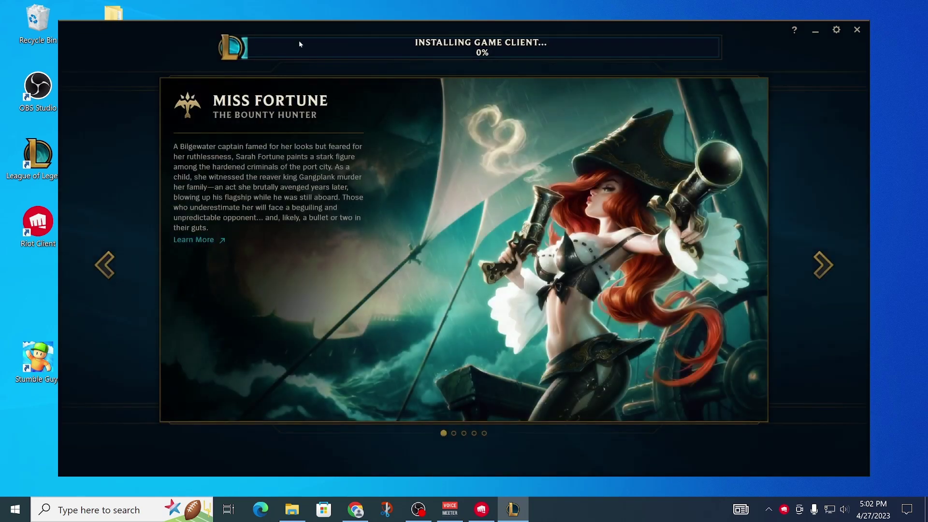
mouse_move(372, 45)
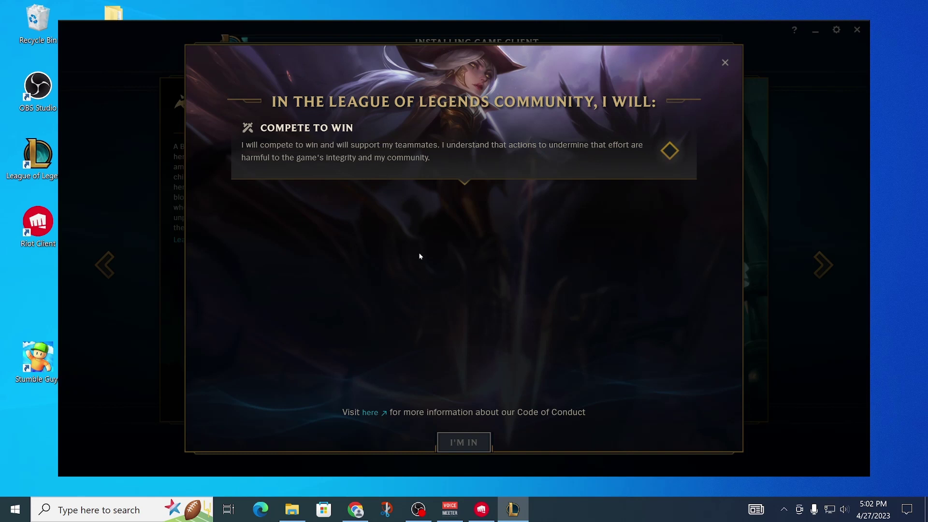
click(310, 169)
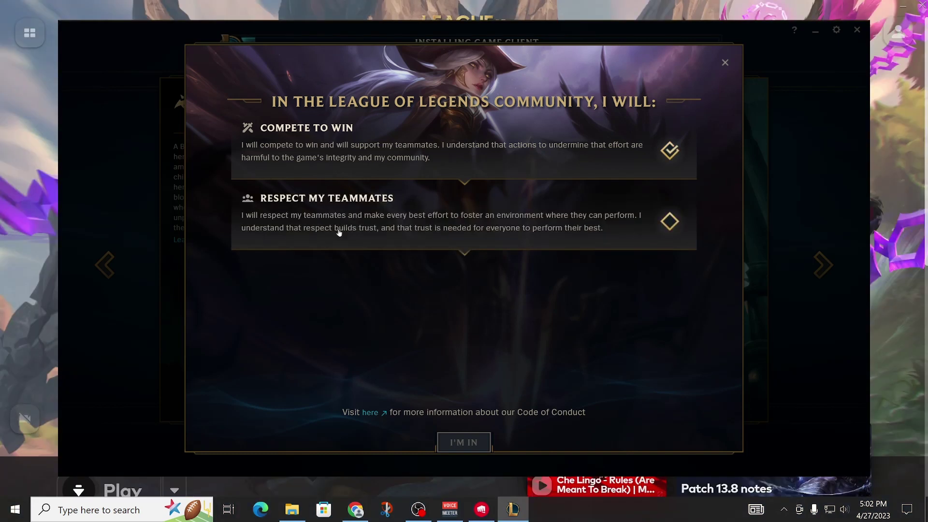
click(321, 216)
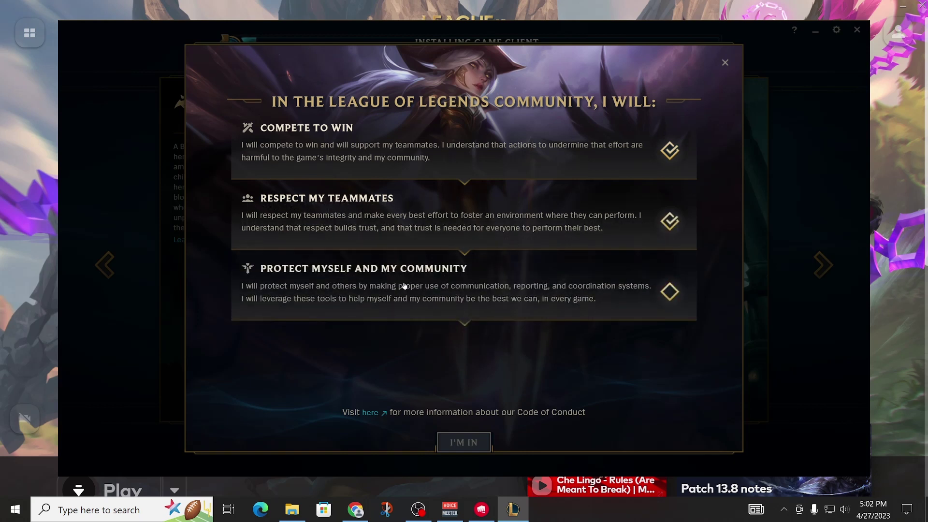
click(459, 293)
click(434, 364)
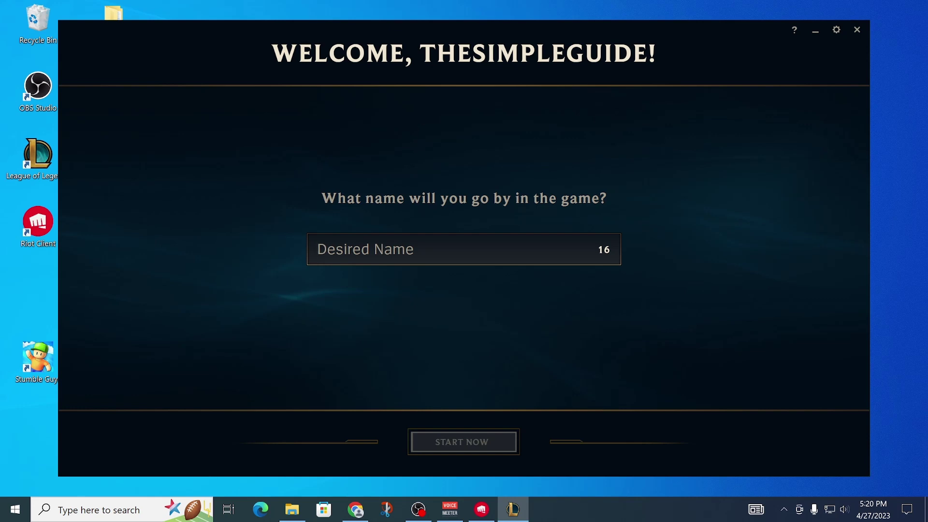
Step: Set the in-game name to 'The Simple Guide' and confirm it
text(The Simp)
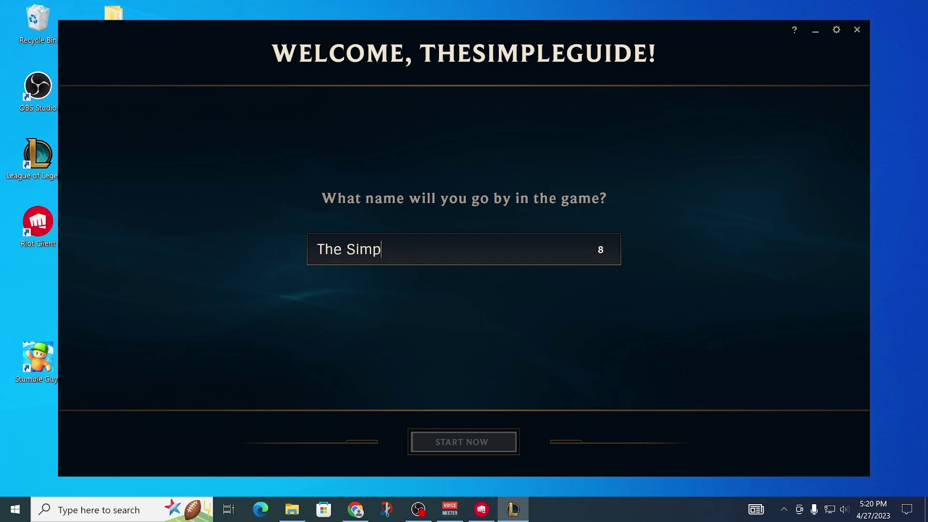
text(le Guide)
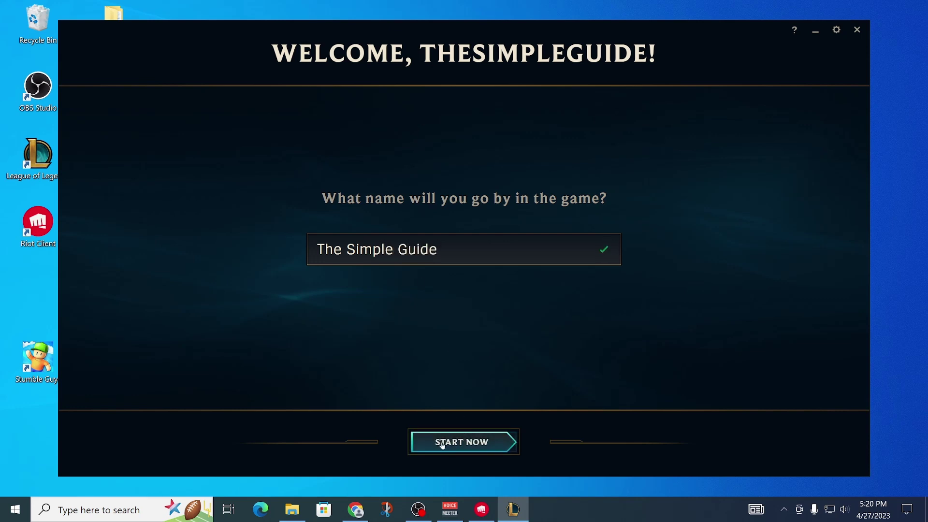
click(453, 447)
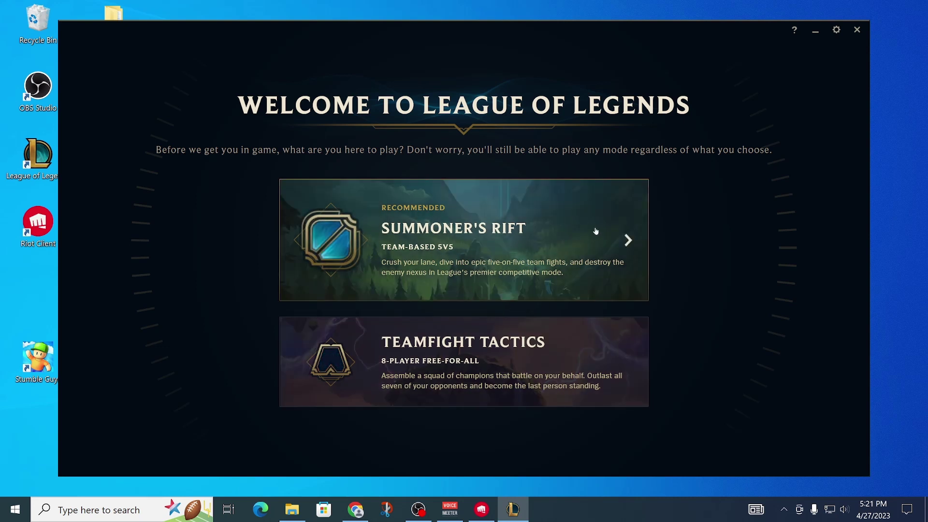
Step: Pick Summoner's Rift and skip the intro cinematic
click(465, 241)
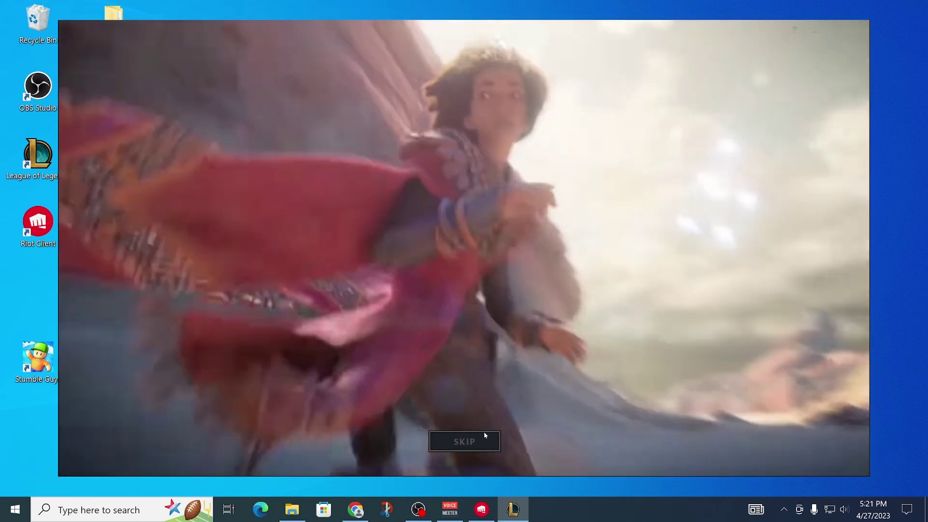
click(485, 435)
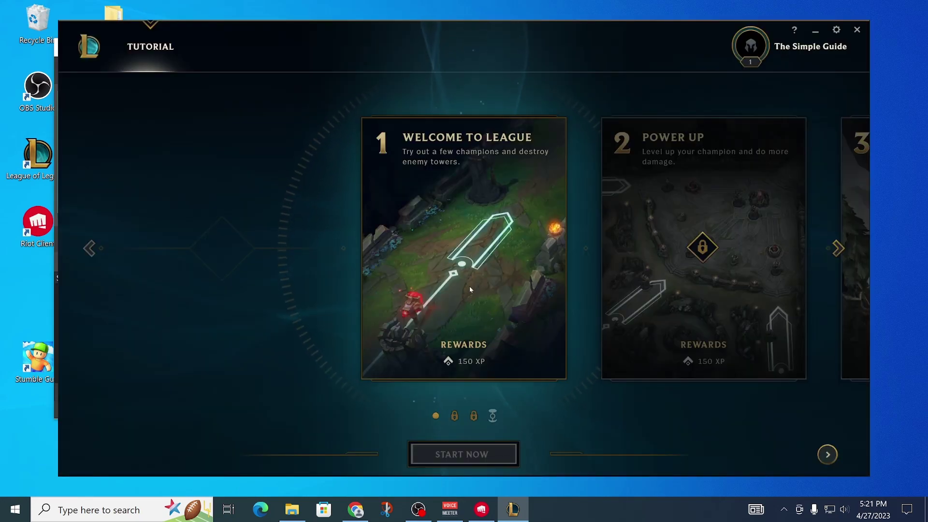